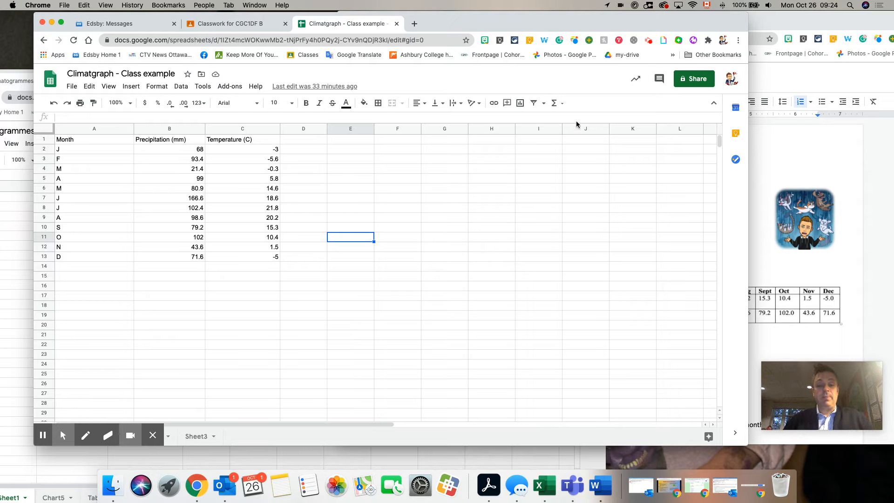
pyautogui.moveTo(826, 371)
pyautogui.moveTo(827, 371); pyautogui.dragTo(806, 29)
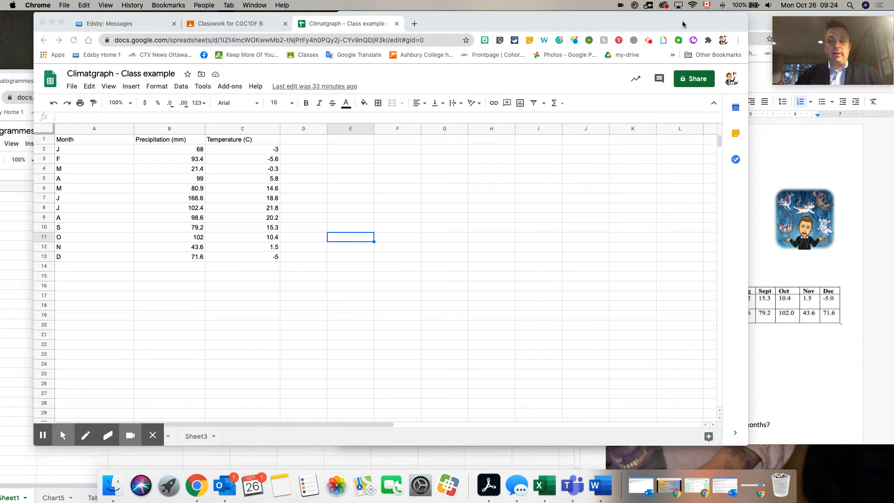
pyautogui.moveTo(681, 21); pyautogui.dragTo(663, 20)
pyautogui.click(407, 294)
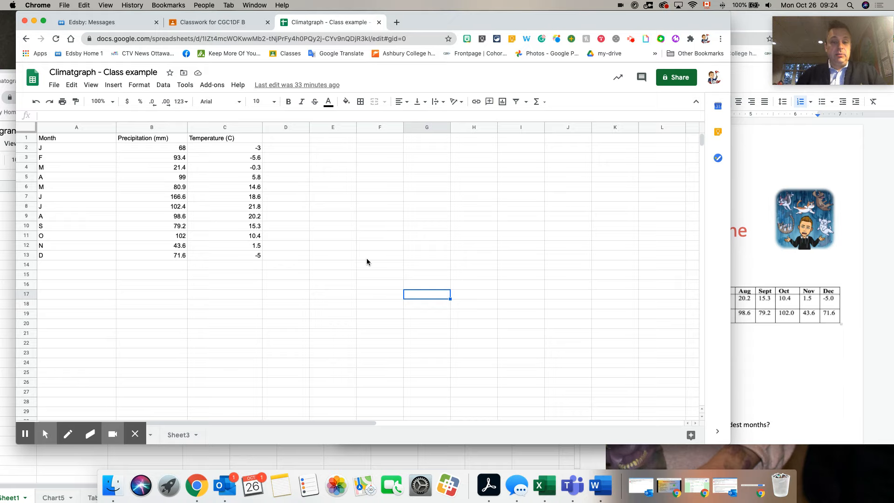
# Step: Open Sheet3 of the Climatgraph - Class example spreadsheet
pyautogui.click(180, 434)
pyautogui.click(341, 436)
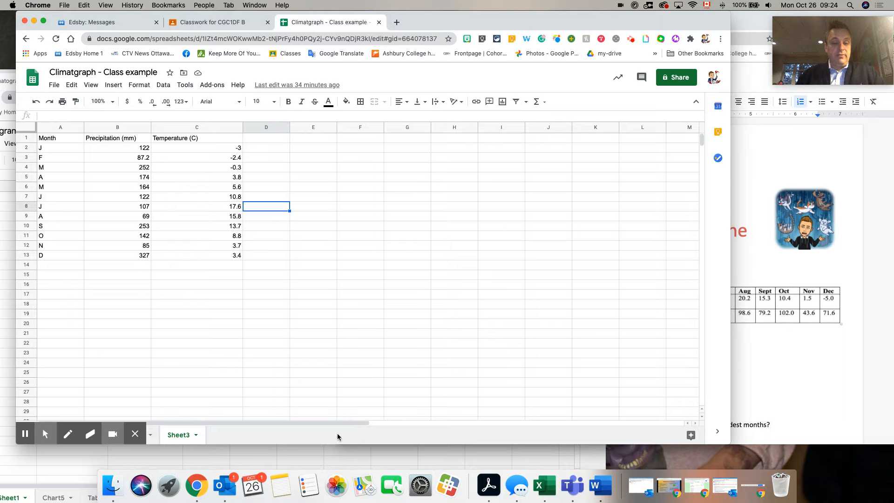
pyautogui.moveTo(425, 27); pyautogui.dragTo(433, 26)
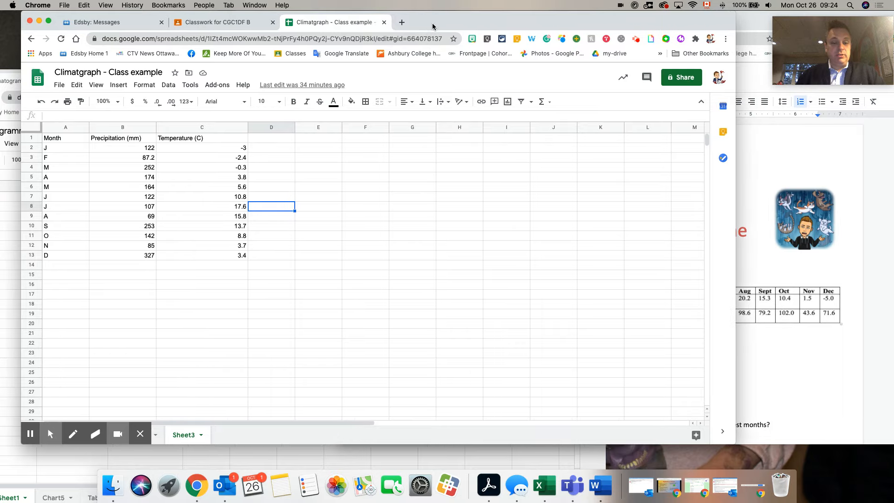
# Step: Switch to the Climatgraph Questions document and view the City B climate data table
pyautogui.click(800, 247)
pyautogui.scroll(-10, 777, 260)
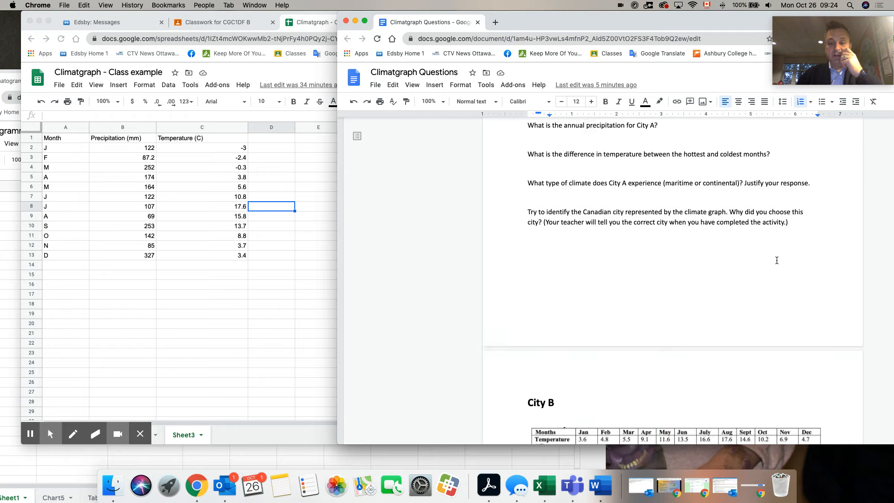
pyautogui.scroll(-3, 777, 261)
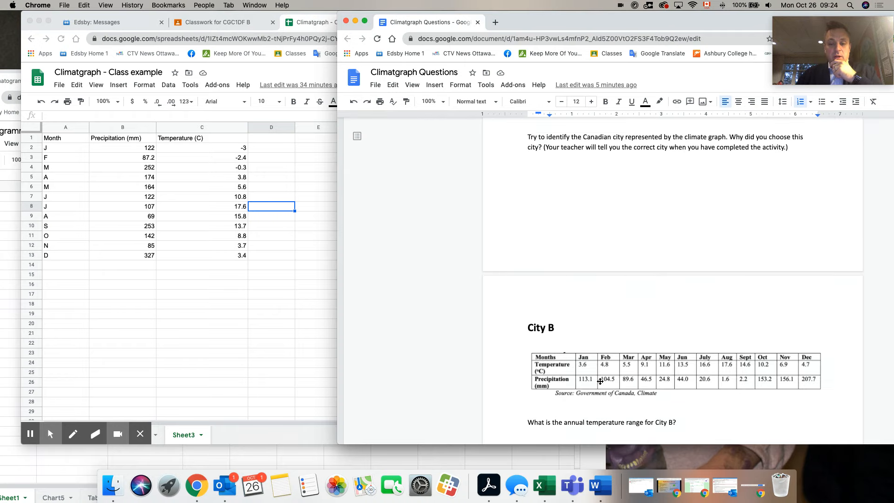
# Step: Return to the spreadsheet and review the Month, Precipitation (mm) and Temperature (C) columns in Sheet3
pyautogui.click(263, 269)
pyautogui.click(53, 147)
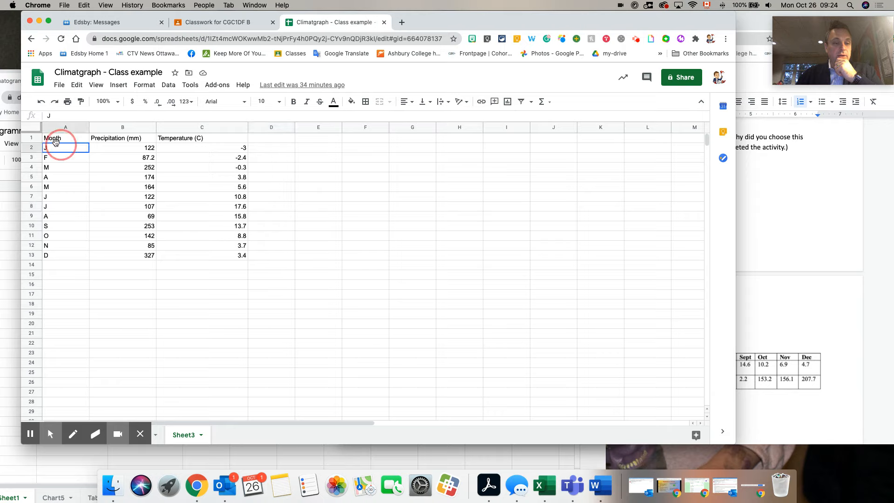
pyautogui.click(104, 139)
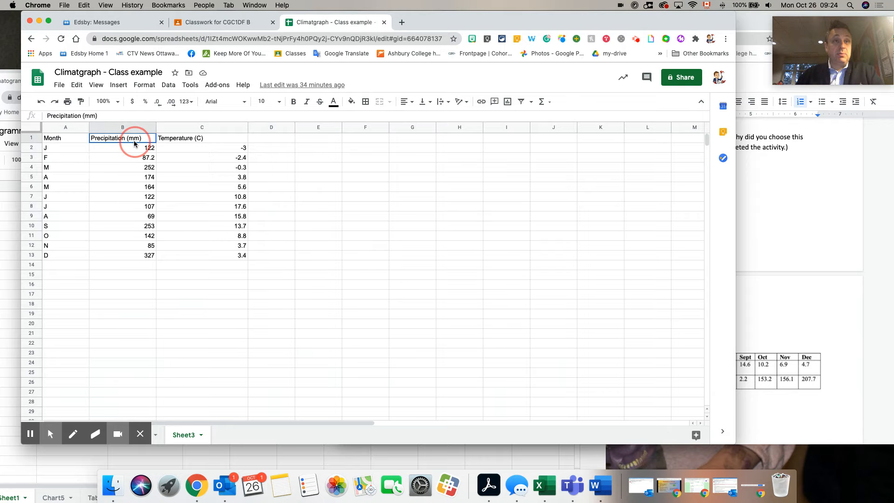
pyautogui.moveTo(200, 137); pyautogui.dragTo(199, 150)
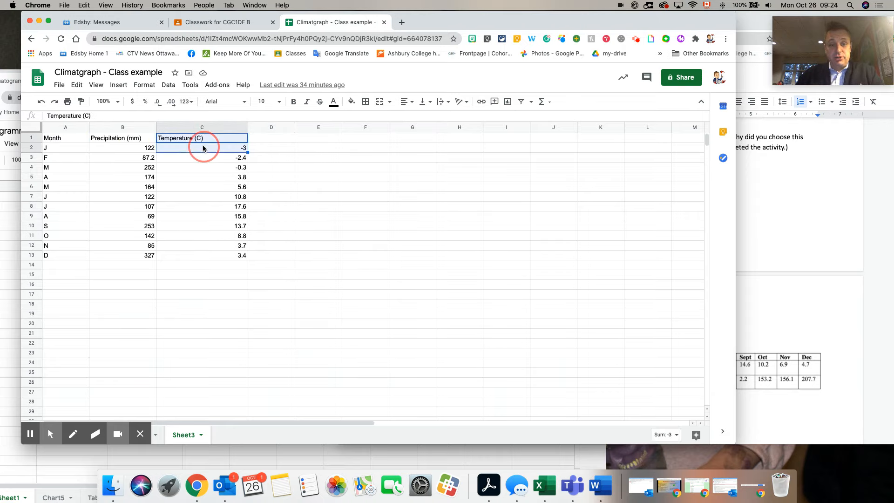
pyautogui.click(305, 152)
pyautogui.click(69, 149)
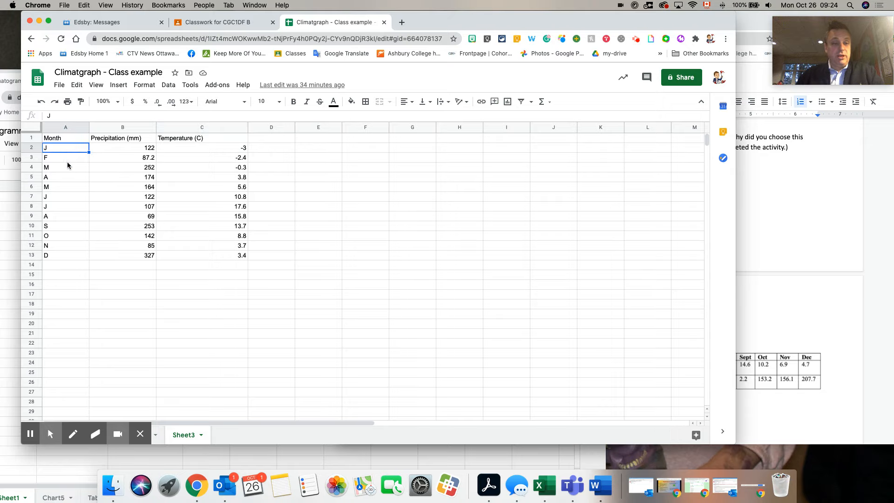
pyautogui.click(59, 258)
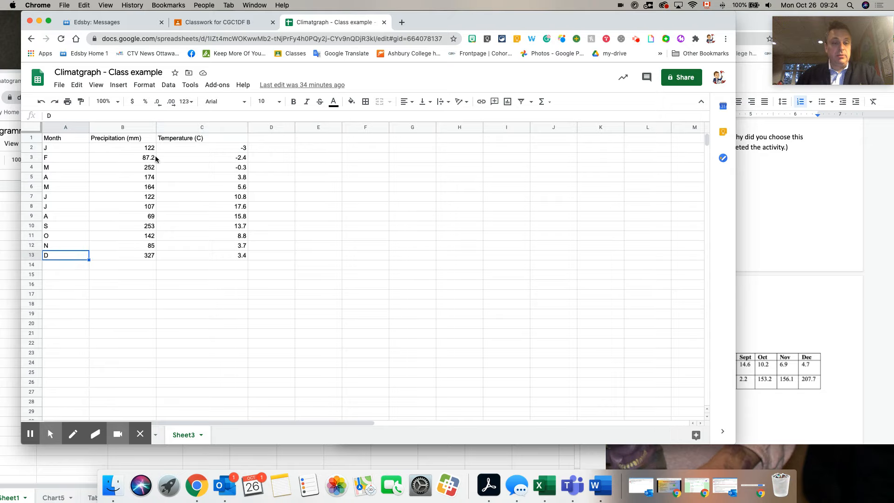
# Step: Find the City C data table and its questions in the Climatgraph Questions document
pyautogui.click(783, 216)
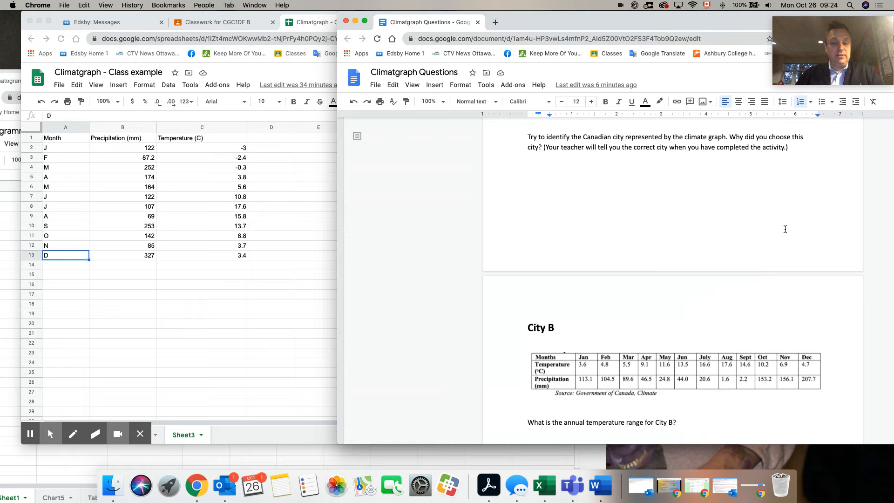
pyautogui.scroll(-12, 784, 231)
pyautogui.scroll(1, 784, 231)
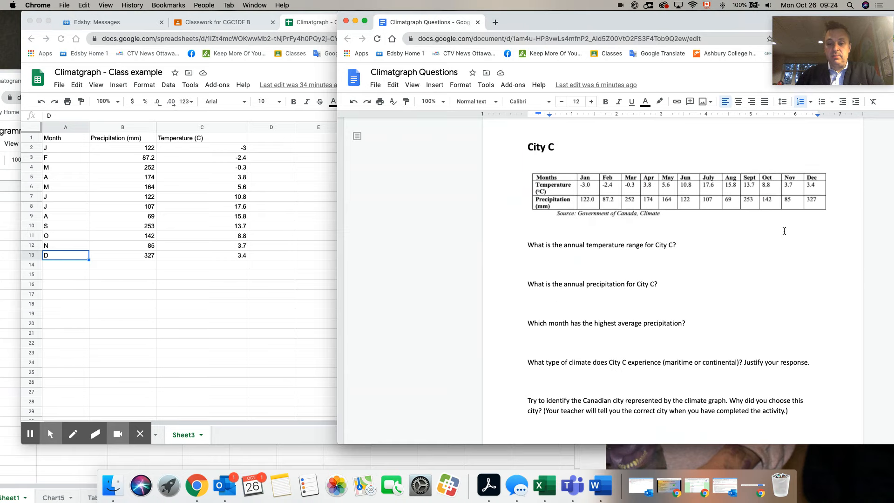
# Step: Insert a chart from all of Sheet3's data and enlarge it over the empty cells
pyautogui.click(252, 254)
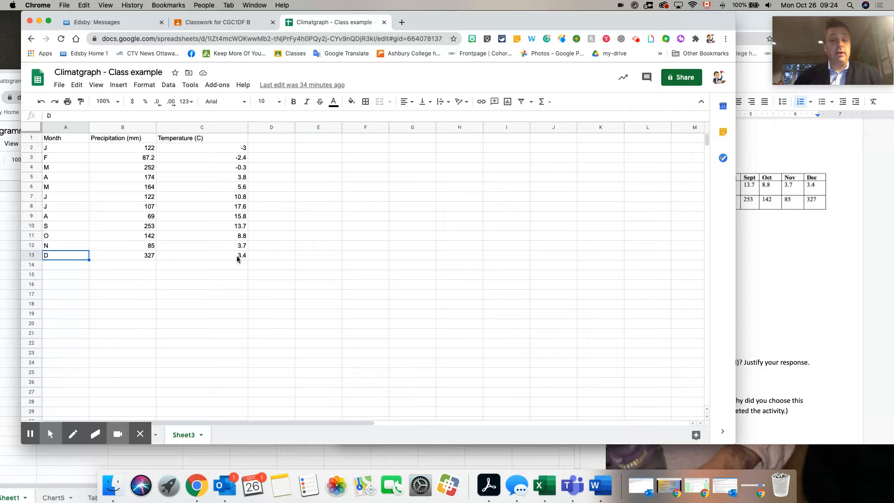
pyautogui.click(37, 131)
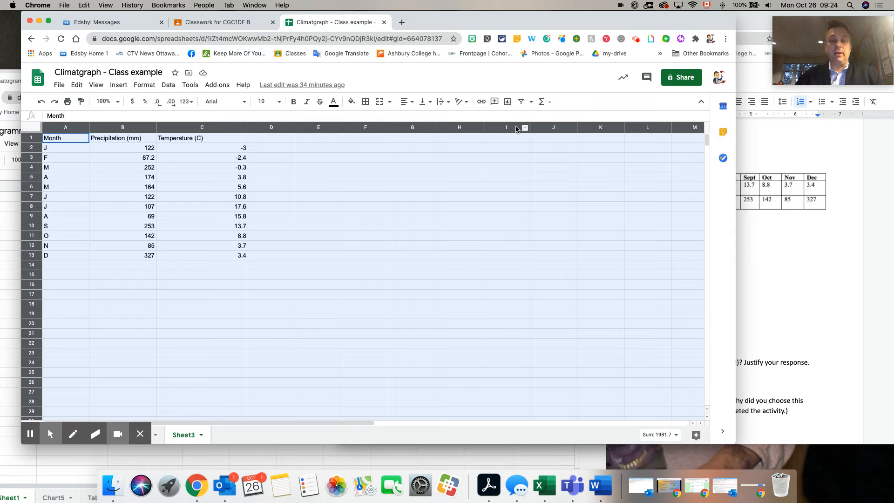
pyautogui.click(508, 104)
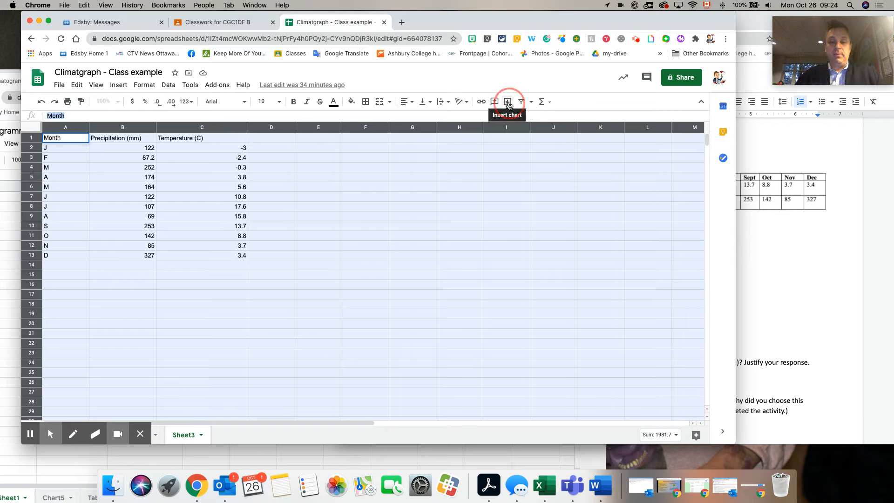
pyautogui.click(509, 104)
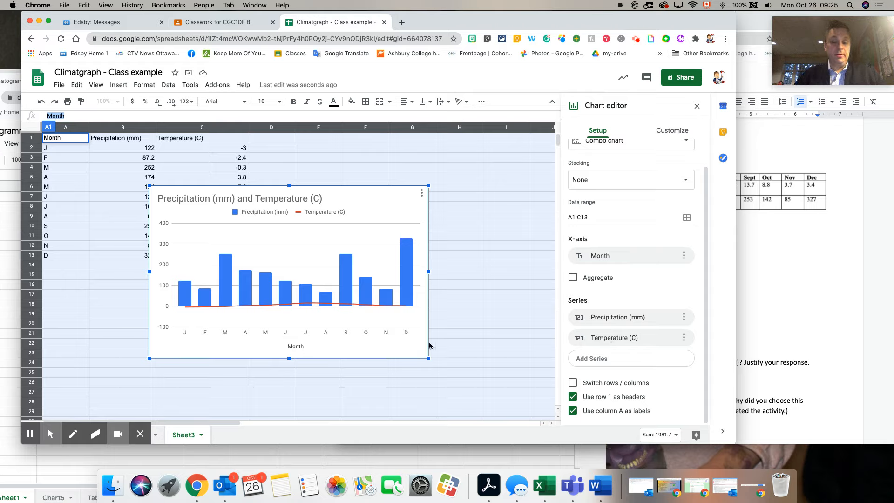
pyautogui.moveTo(428, 359); pyautogui.dragTo(545, 385)
pyautogui.moveTo(443, 280); pyautogui.dragTo(437, 254)
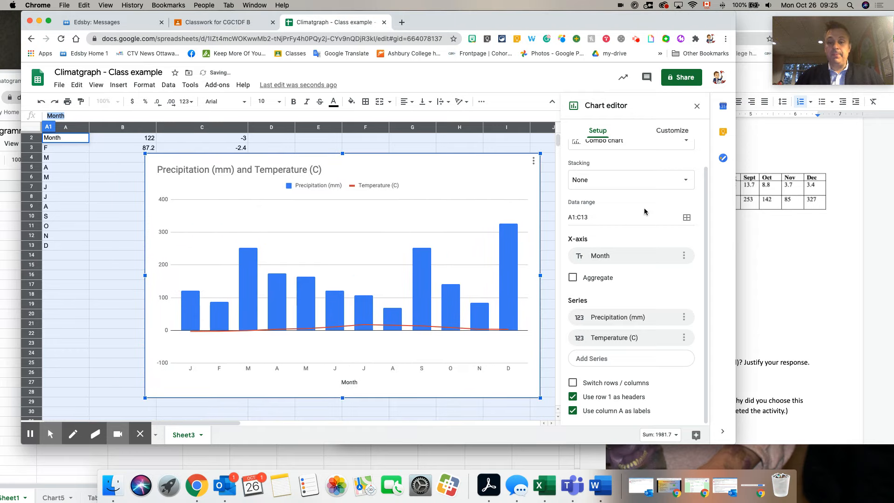
pyautogui.click(671, 133)
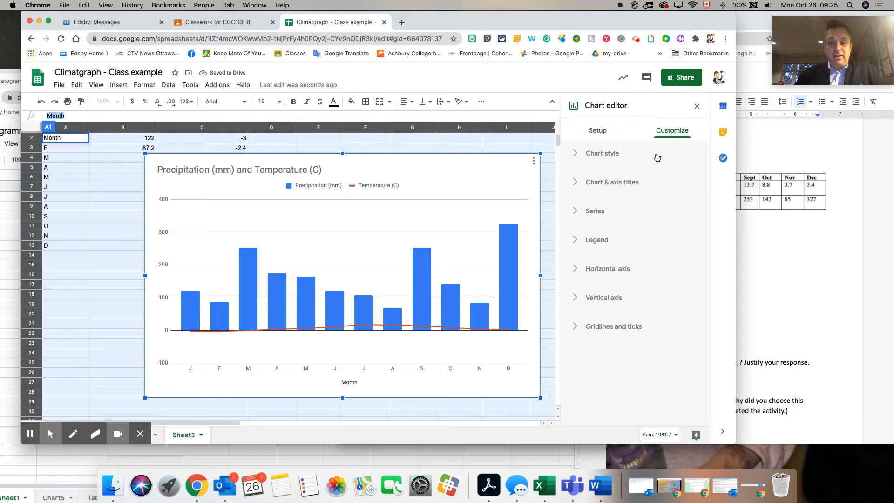
pyautogui.click(579, 156)
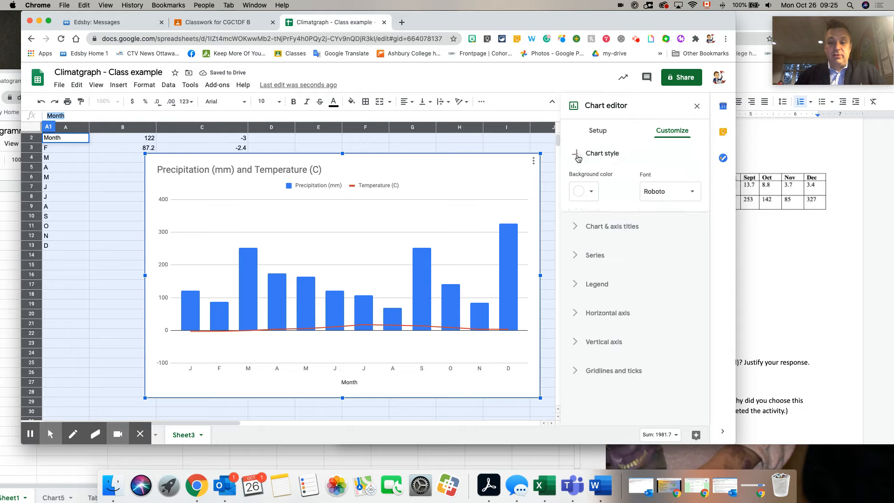
pyautogui.click(578, 154)
pyautogui.click(590, 134)
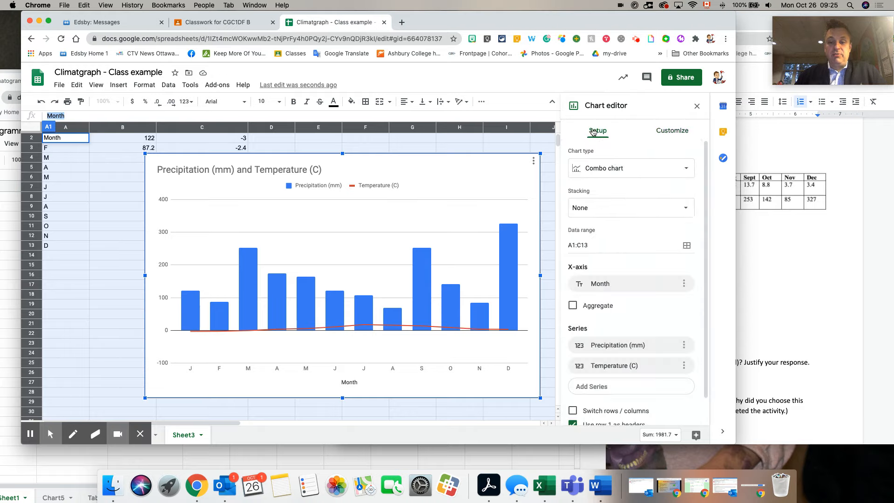
# Step: Try the Line chart type on the climate data and restore the Combo chart type
pyautogui.click(671, 172)
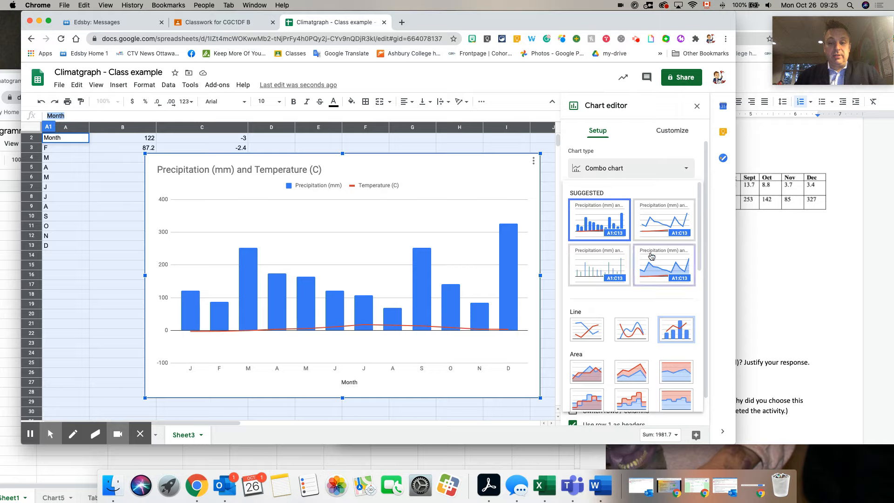
pyautogui.click(591, 308)
pyautogui.click(574, 311)
pyautogui.click(586, 336)
pyautogui.click(586, 338)
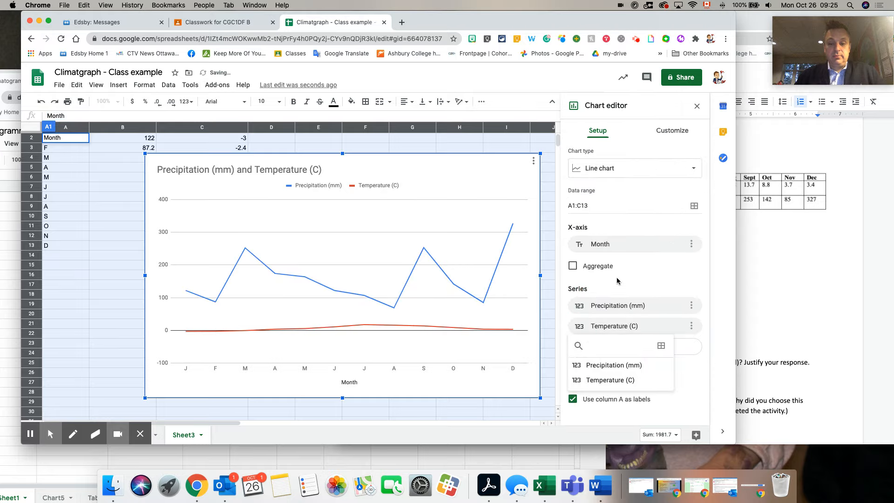
pyautogui.click(639, 175)
pyautogui.click(678, 333)
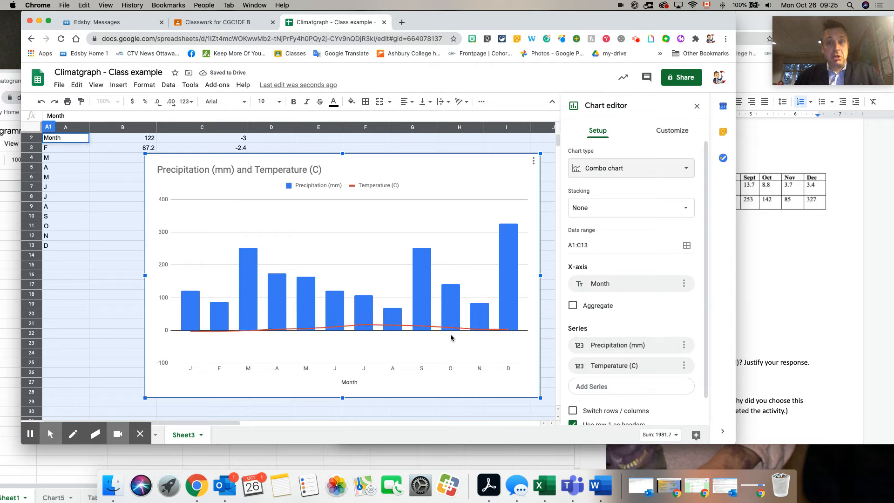
# Step: Set the chart title to "City C" and reposition the chart slightly on the sheet
pyautogui.click(678, 131)
pyautogui.click(576, 184)
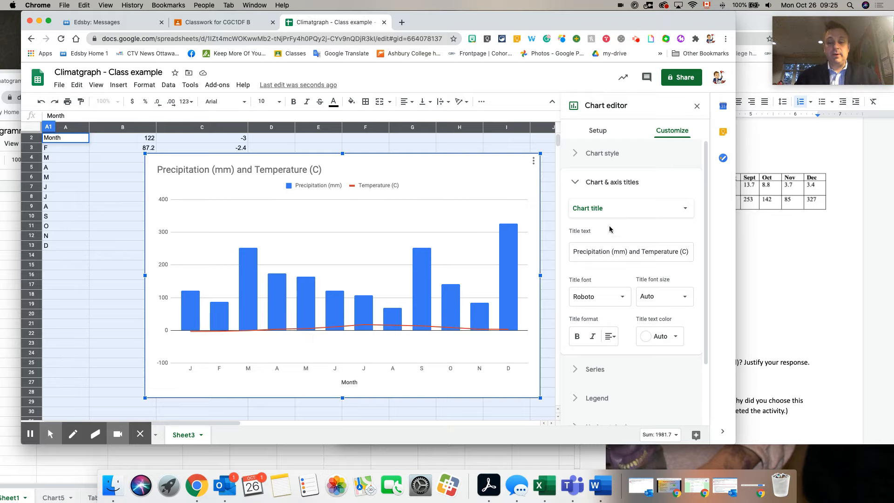
pyautogui.click(624, 251)
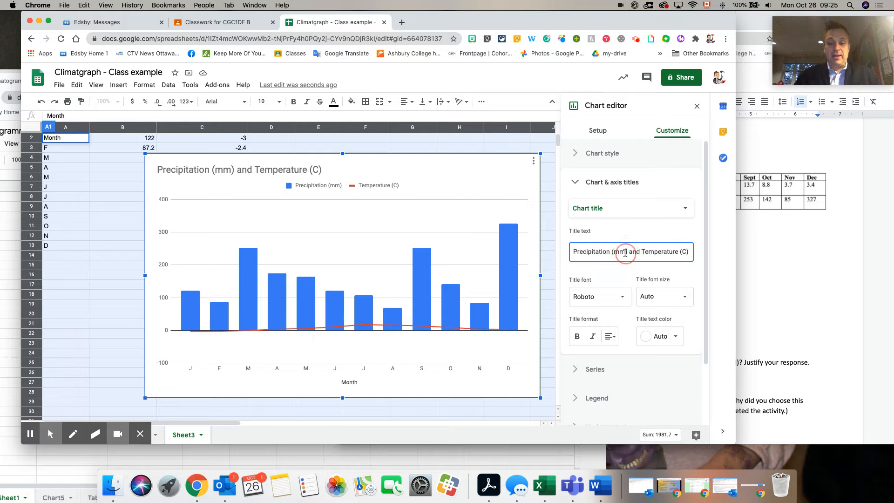
pyautogui.tripleClick(625, 252)
pyautogui.moveTo(200, 182)
pyautogui.mouseDown()
pyautogui.moveTo(186, 182)
pyautogui.moveTo(222, 179)
pyautogui.moveTo(187, 175)
pyautogui.mouseUp()
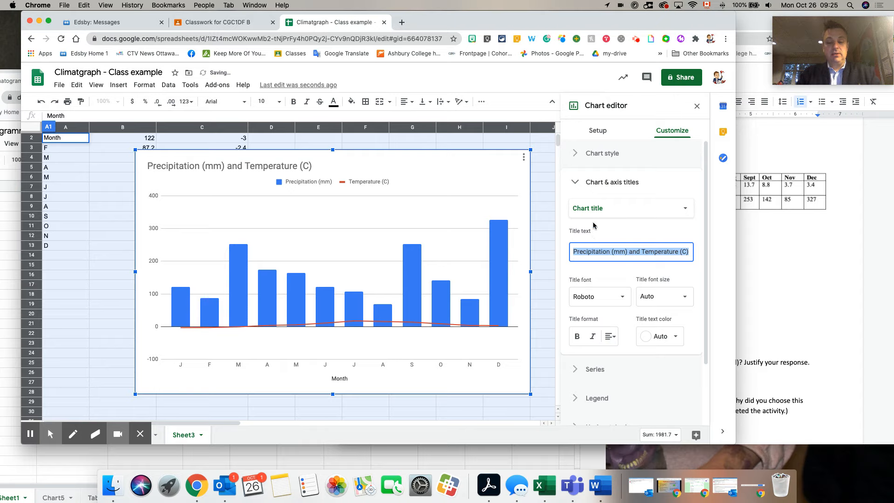
pyautogui.write('City C')
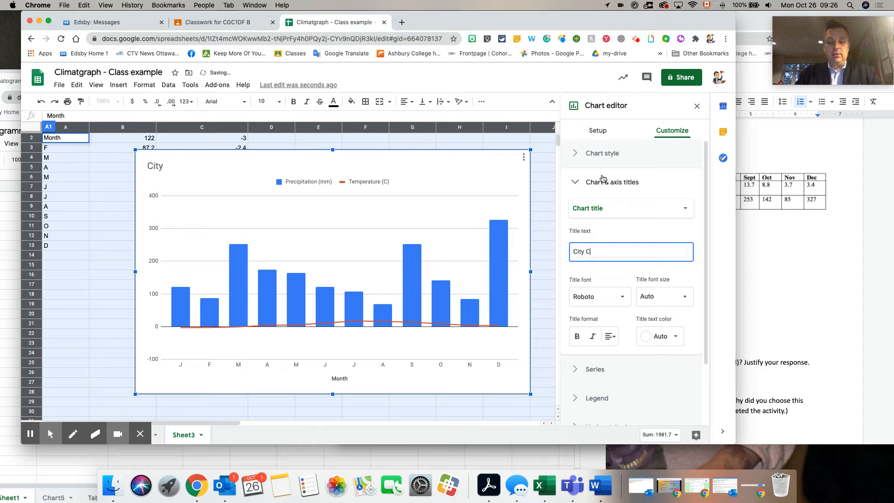
pyautogui.click(634, 274)
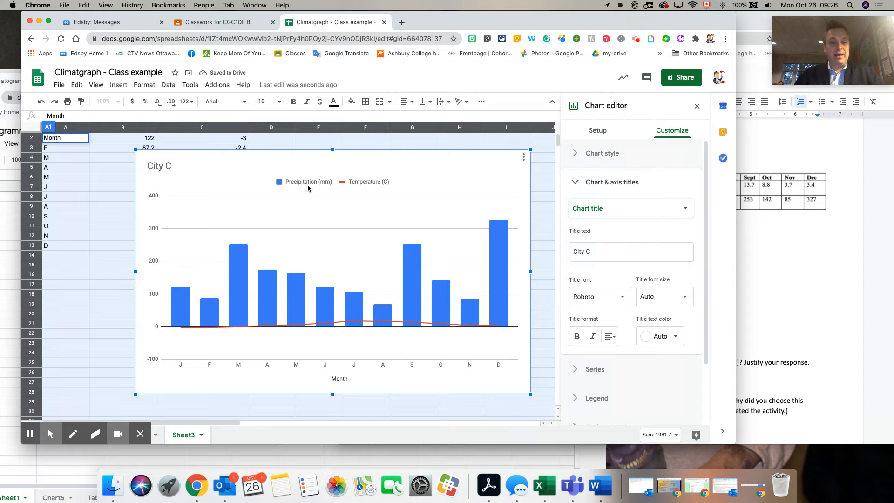
pyautogui.click(157, 168)
pyautogui.moveTo(157, 180); pyautogui.dragTo(168, 181)
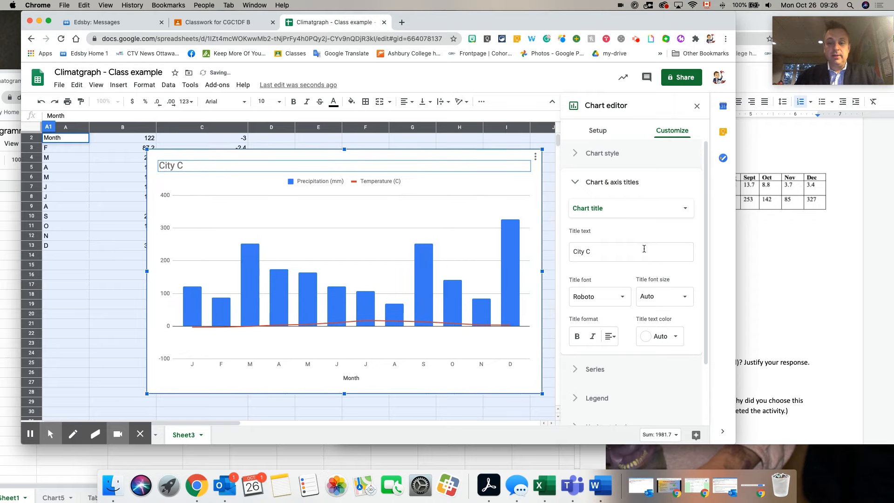
# Step: Open the chart's series formatting and choose the Temperature (C) series for editing
pyautogui.click(582, 186)
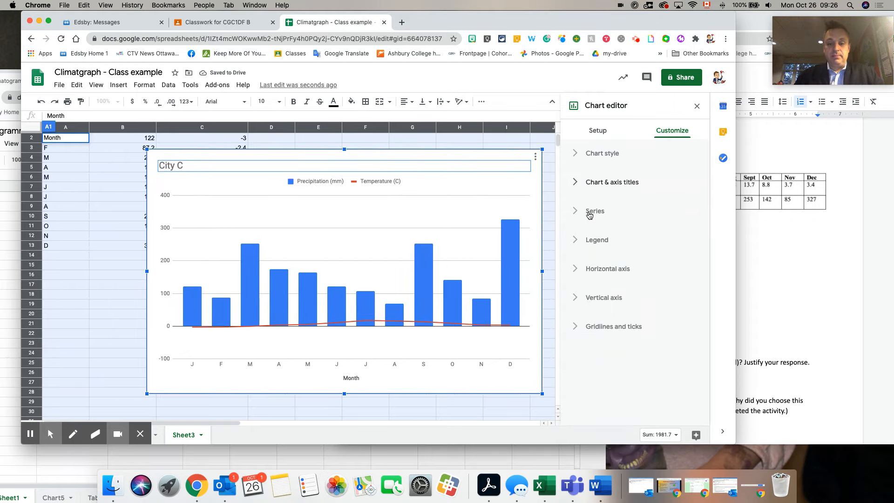
pyautogui.click(590, 213)
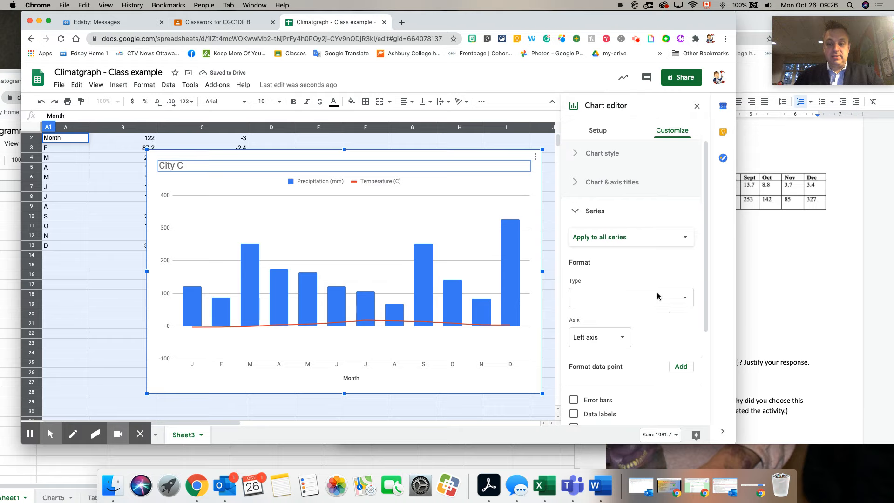
pyautogui.click(603, 238)
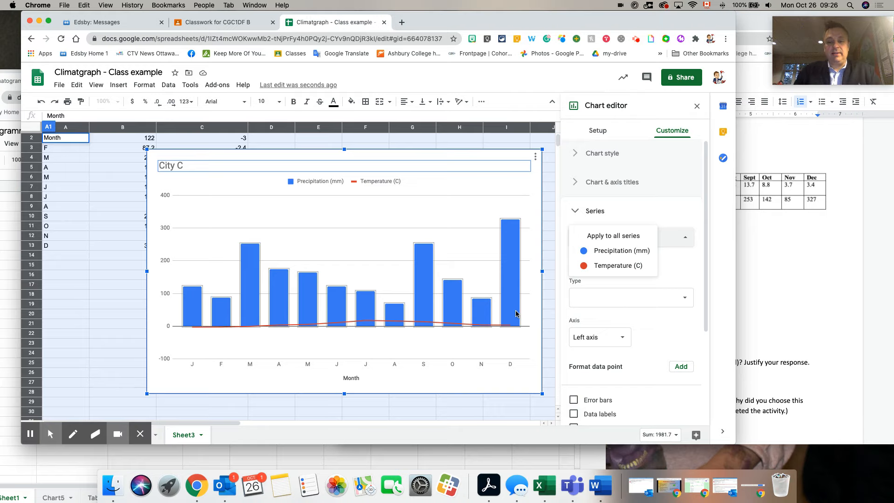
pyautogui.click(612, 266)
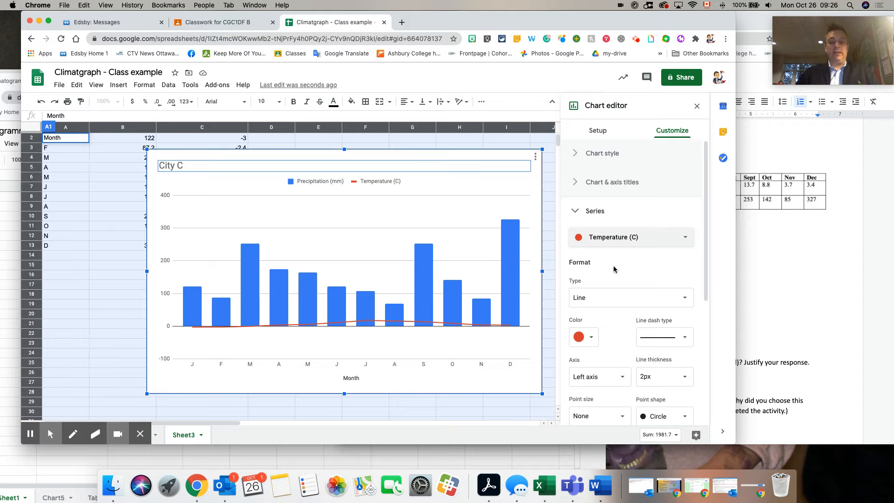
# Step: Try the dotted dash type on the temperature line and restore the solid line
pyautogui.click(657, 339)
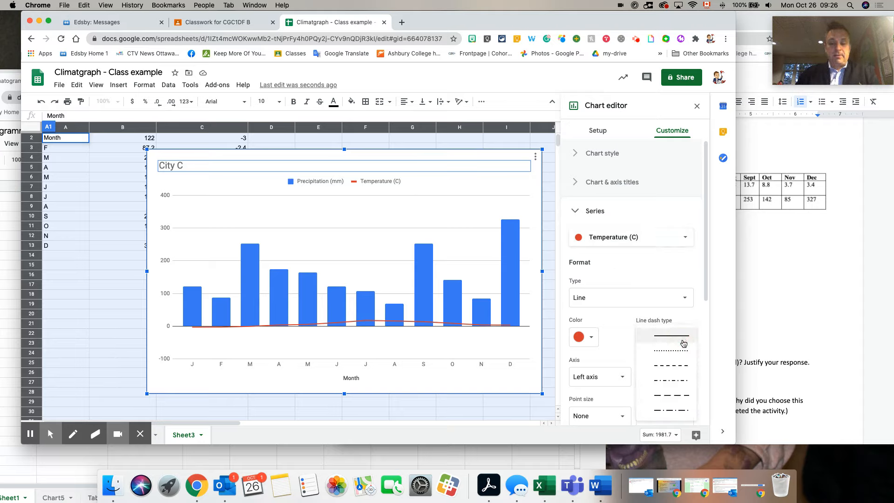
pyautogui.click(674, 343)
pyautogui.click(674, 343)
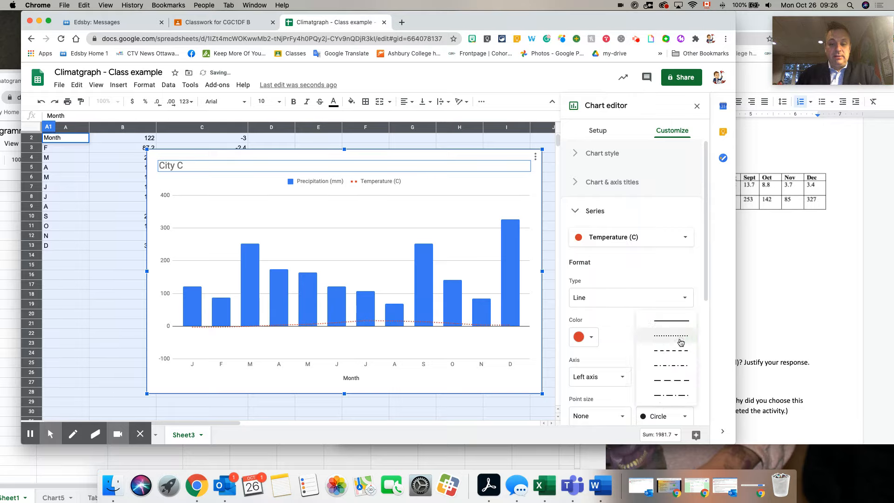
pyautogui.click(671, 321)
# Step: Set the temperature series' line thickness to 4px and its point size to 7px
pyautogui.scroll(-1, 673, 336)
pyautogui.click(683, 361)
pyautogui.click(660, 410)
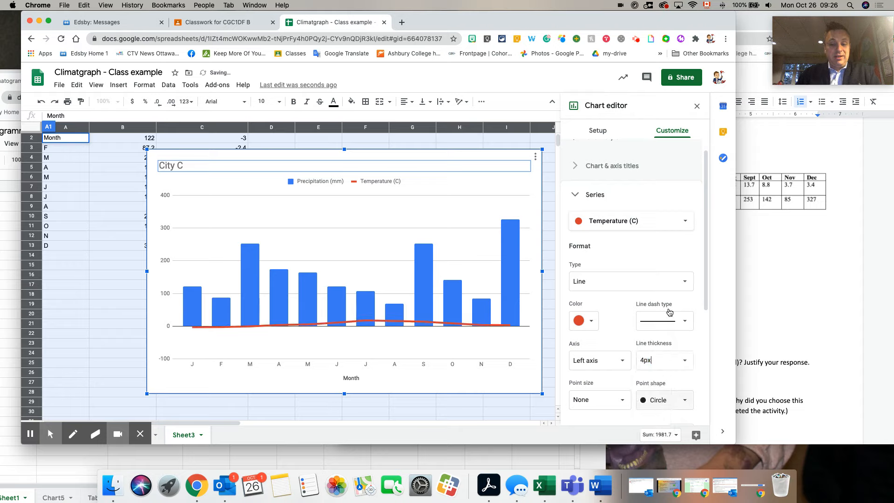
pyautogui.scroll(-1, 671, 280)
pyautogui.scroll(-3, 671, 269)
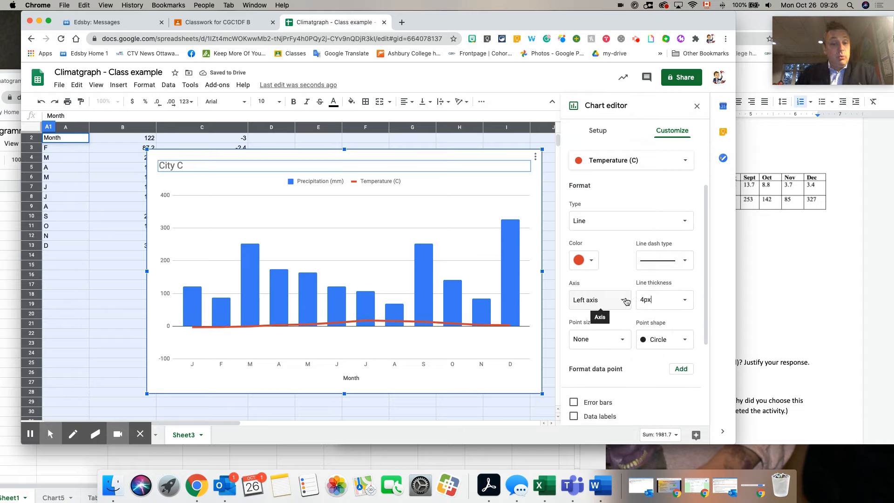
pyautogui.click(624, 340)
pyautogui.click(596, 390)
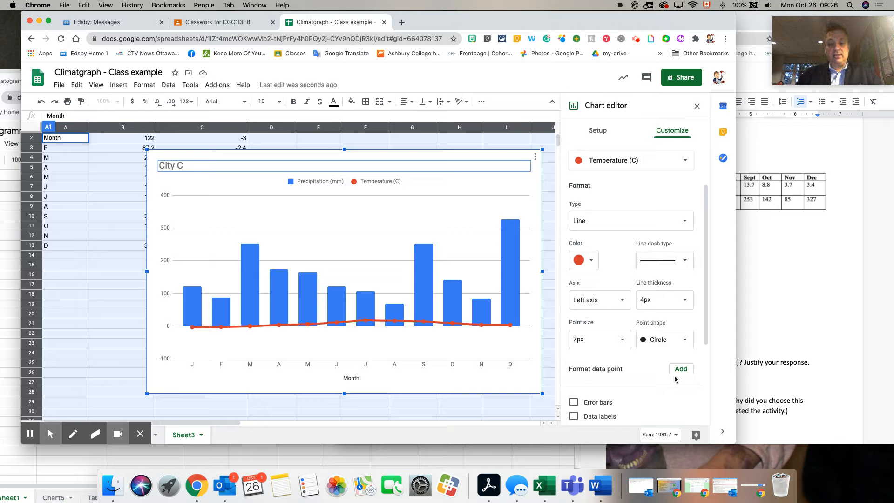
# Step: Try the Triangle point shape on the temperature series and restore the Circle shape
pyautogui.scroll(-2, 677, 380)
pyautogui.scroll(1, 676, 381)
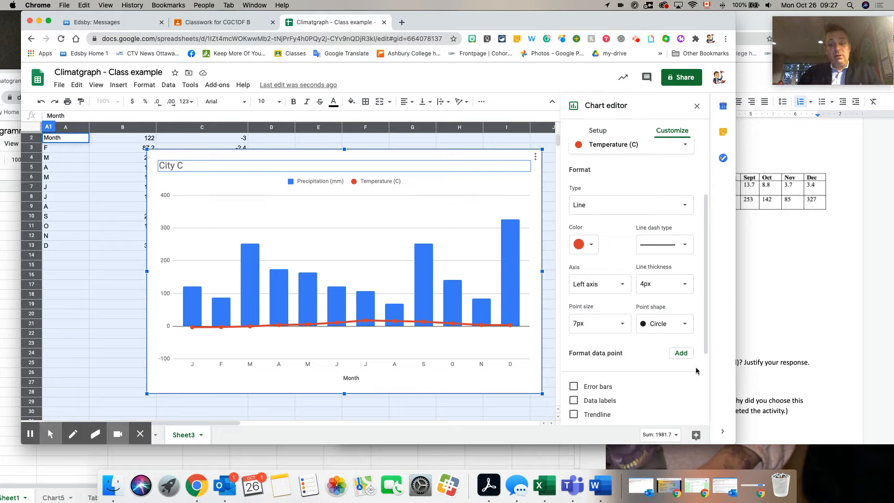
pyautogui.click(681, 326)
pyautogui.click(677, 339)
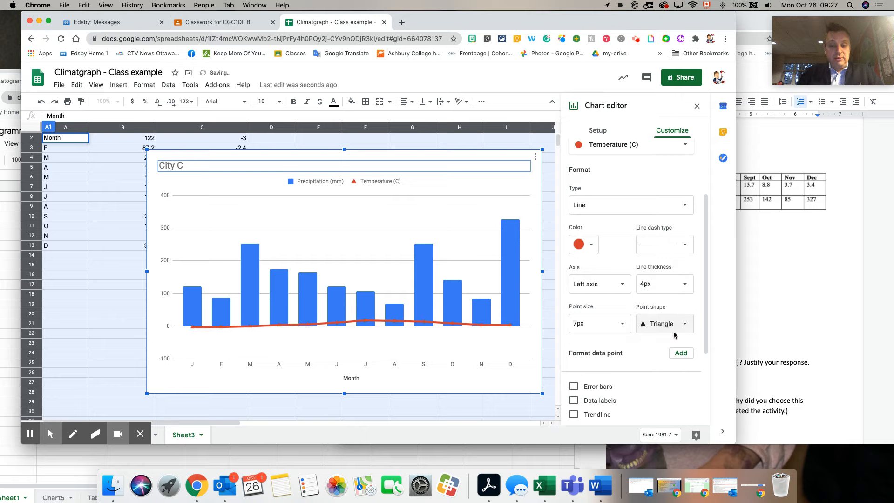
pyautogui.click(673, 331)
pyautogui.click(671, 311)
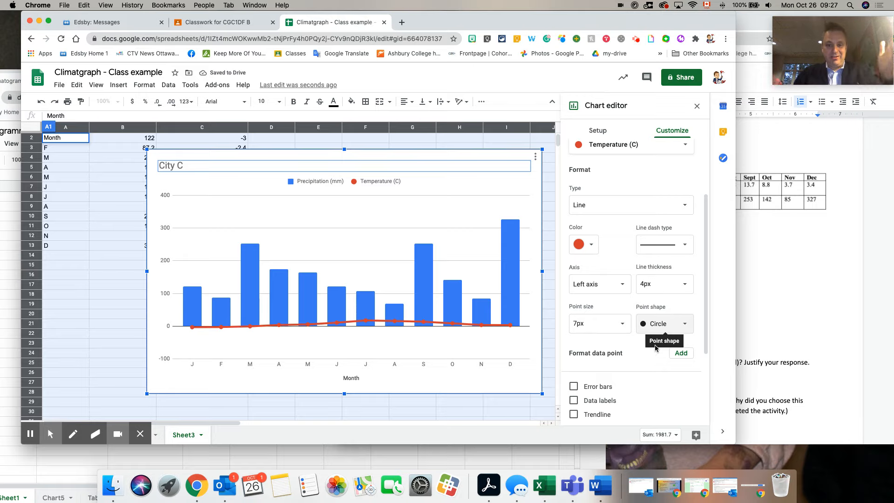
# Step: Close the chart editor and select the City C chart on the sheet
pyautogui.click(698, 107)
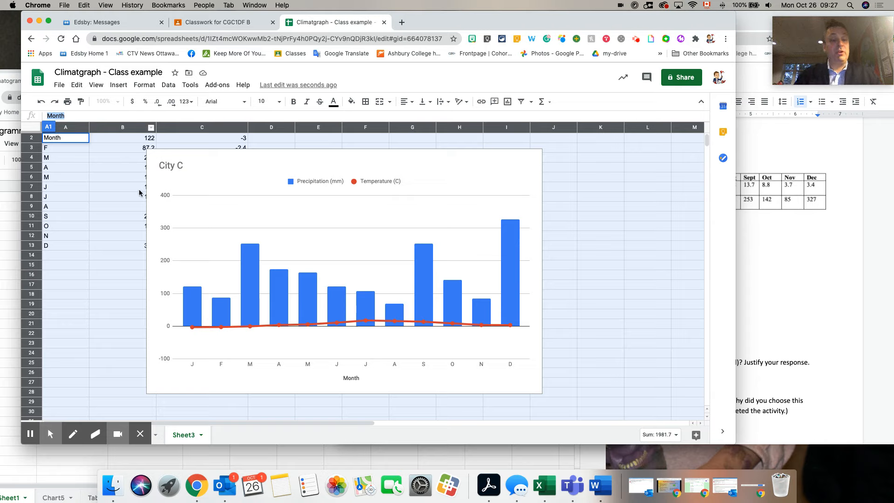
pyautogui.click(111, 168)
pyautogui.click(233, 189)
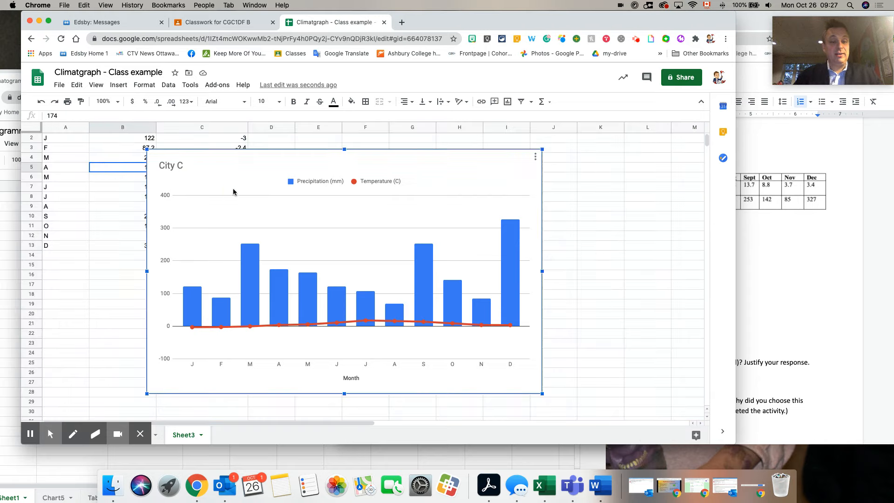
pyautogui.click(535, 159)
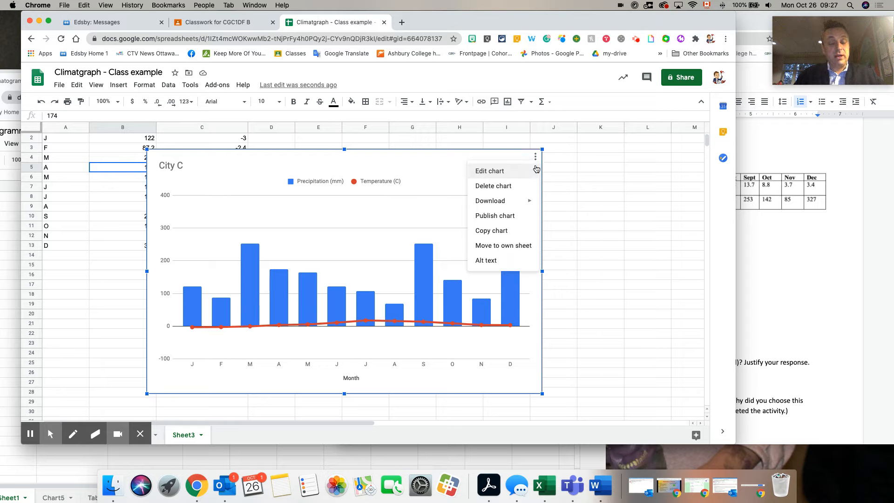
pyautogui.moveTo(522, 206)
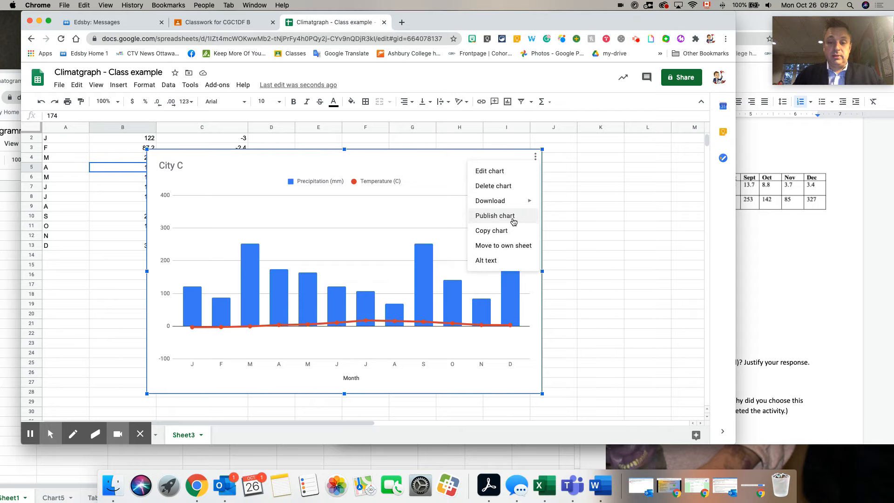
pyautogui.click(512, 222)
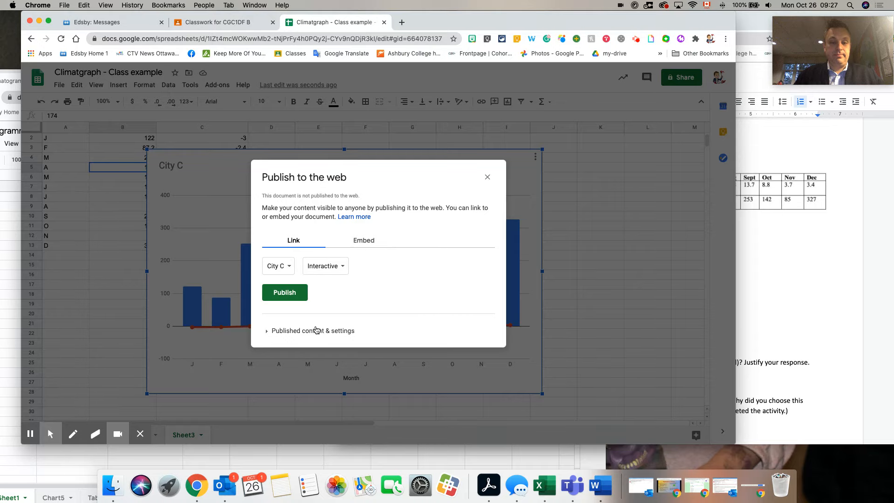
pyautogui.click(487, 177)
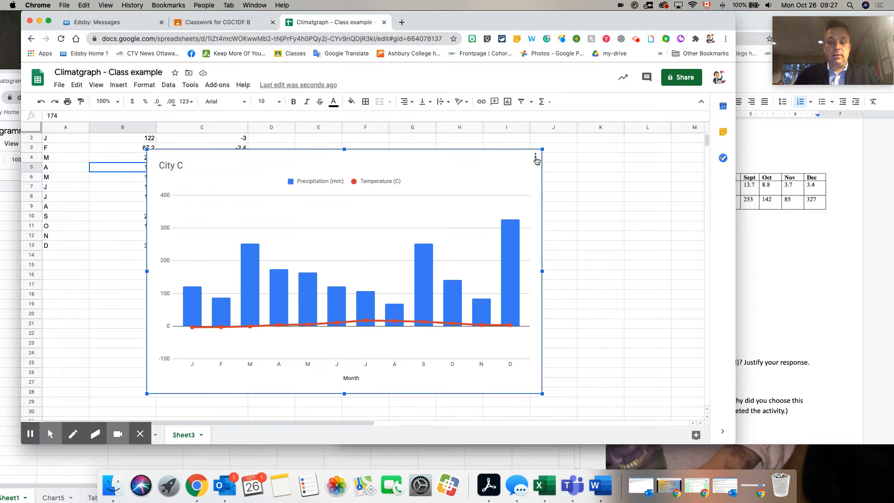
# Step: Move the City C chart from Sheet3 to its own sheet
pyautogui.click(536, 158)
pyautogui.moveTo(517, 208)
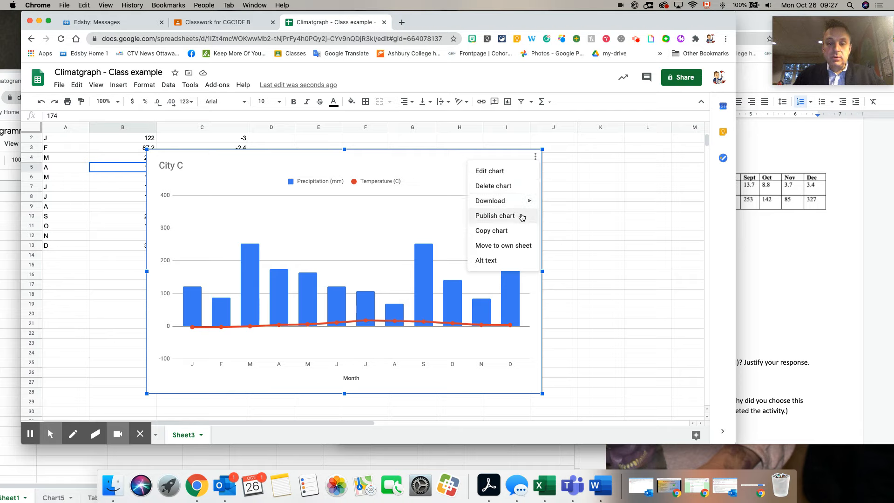
pyautogui.click(523, 246)
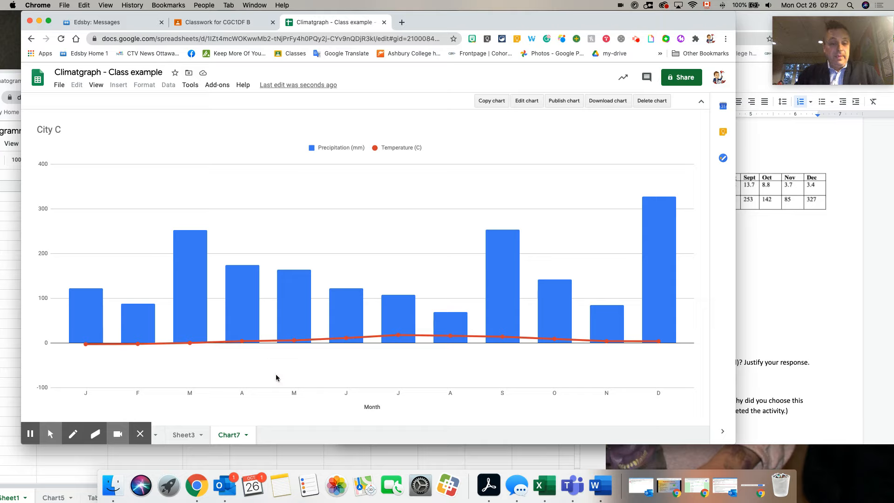
# Step: Download the City C chart as a PNG image, open City C.png in Preview to check it, and close the preview
pyautogui.click(618, 104)
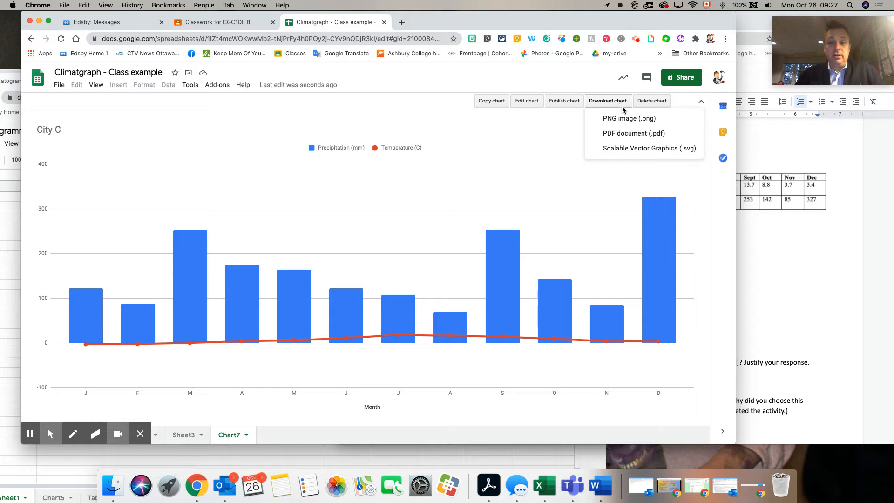
pyautogui.click(627, 118)
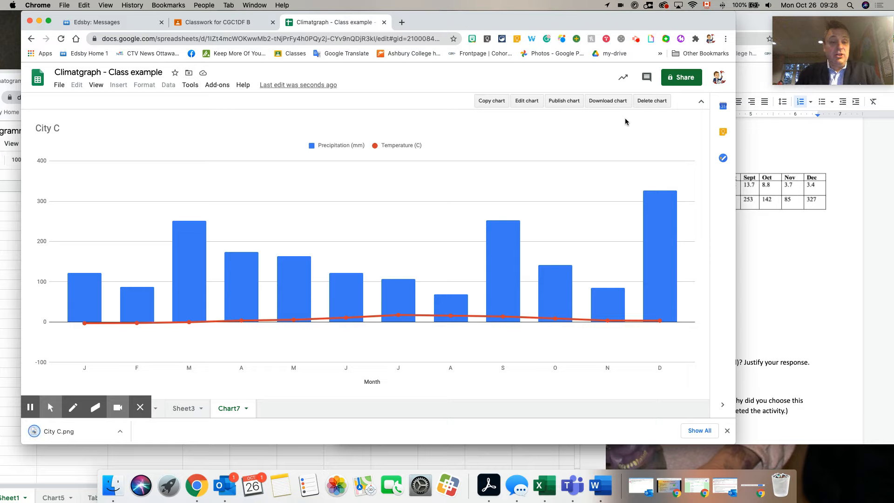
pyautogui.click(119, 431)
pyautogui.click(174, 423)
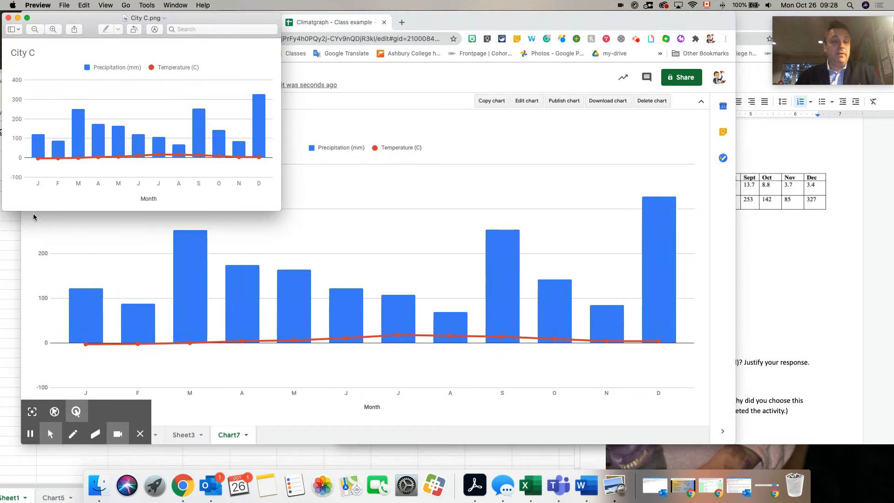
pyautogui.click(9, 18)
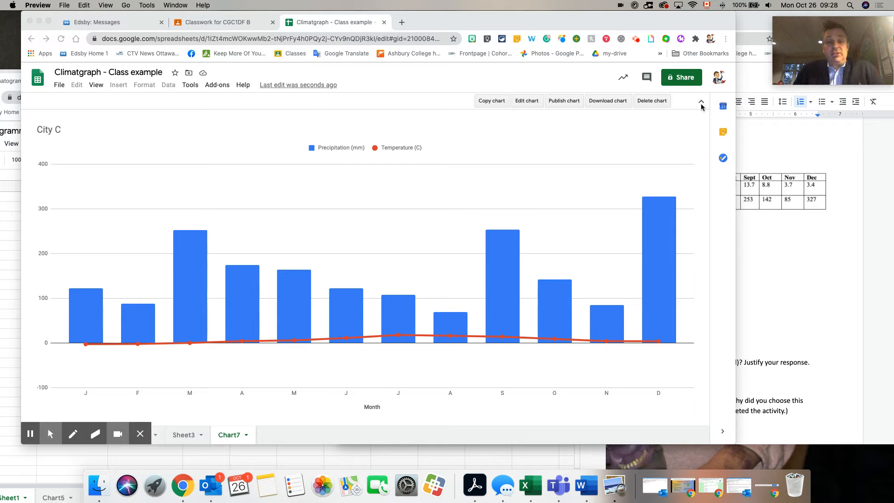
# Step: Return to Sheet3 to view the monthly precipitation and temperature data
pyautogui.click(189, 436)
pyautogui.click(189, 436)
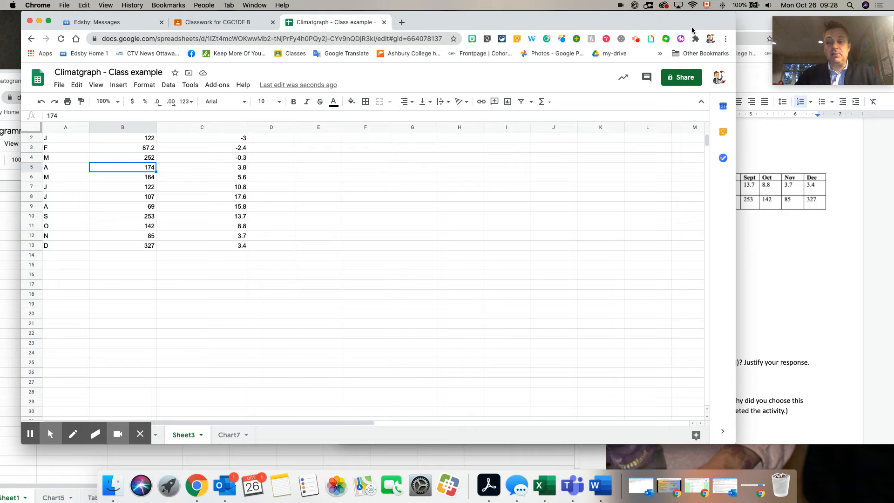
pyautogui.click(636, 41)
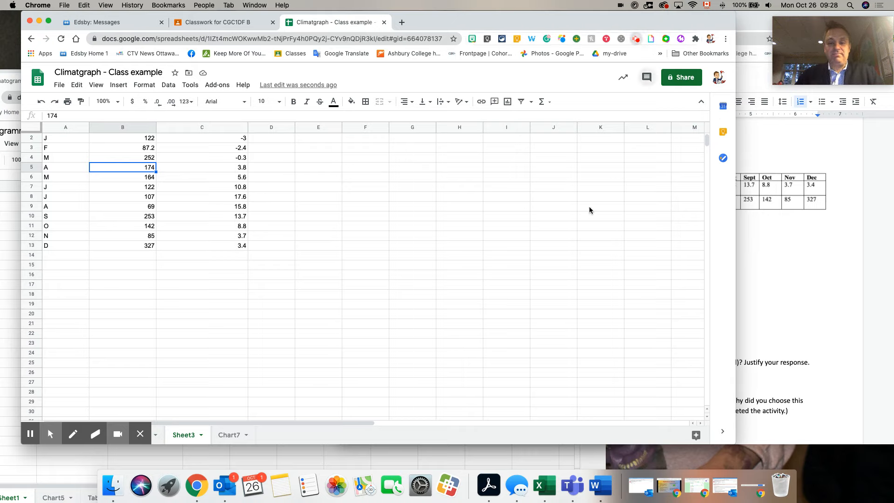